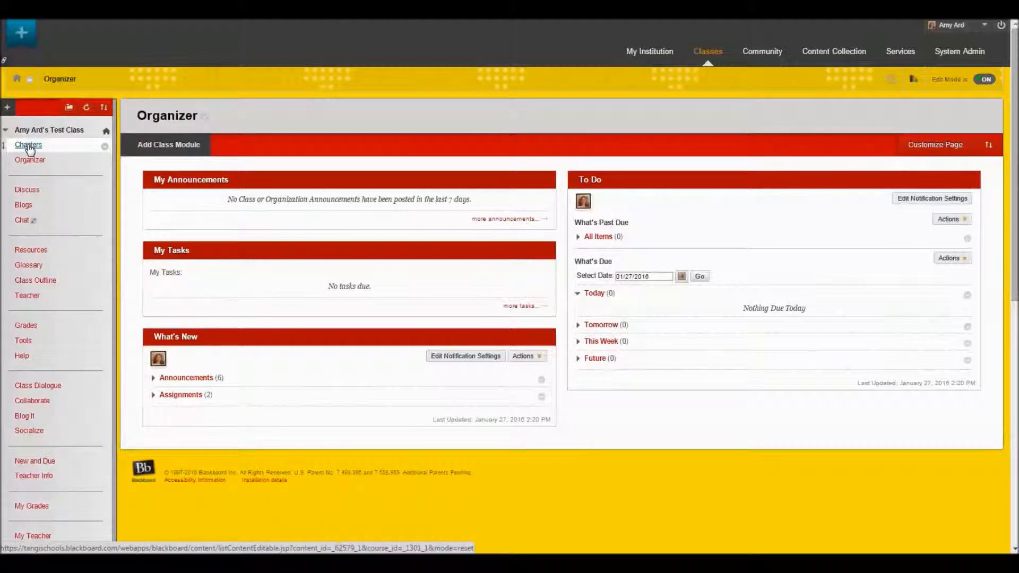
Step: Create a content folder in the Chapters area and name it "Louisiana Unit"
left_click(29, 149)
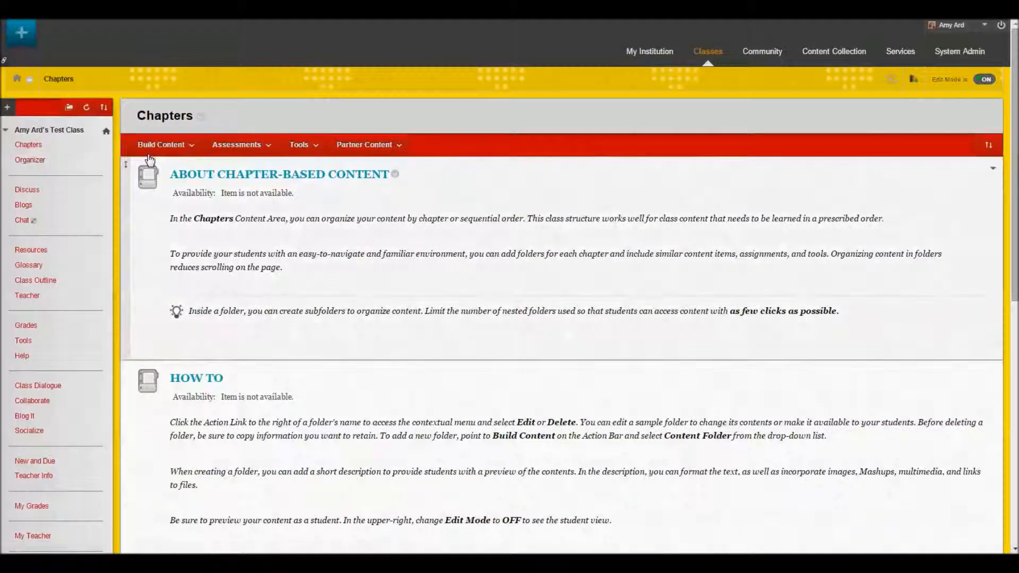
left_click(169, 147)
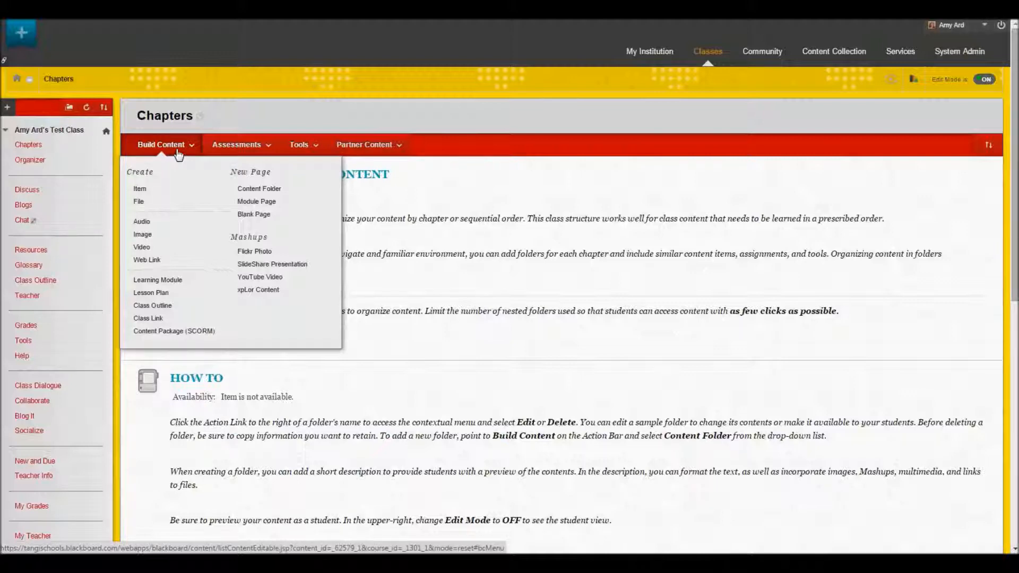
left_click(249, 189)
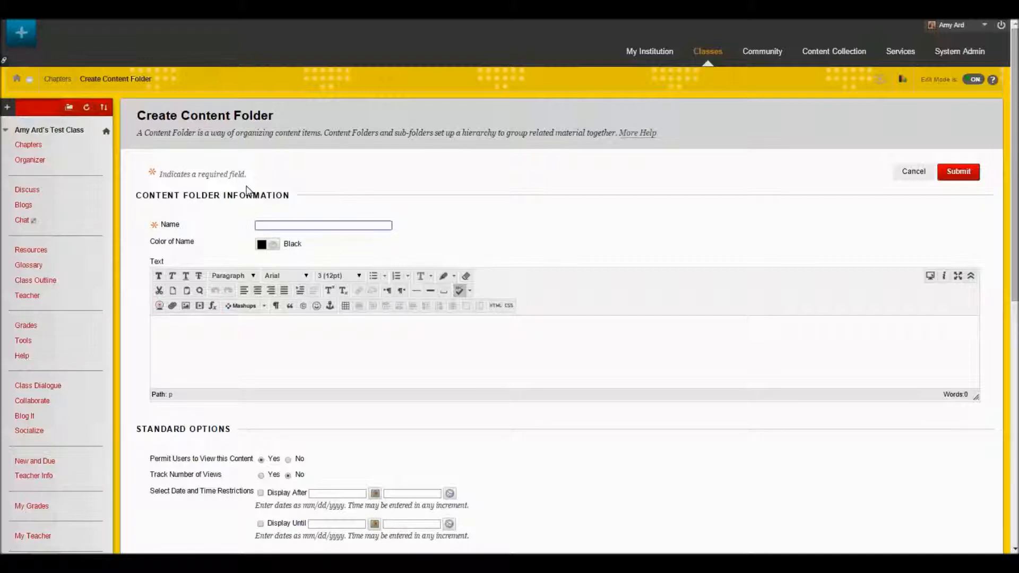
type("Louisiana Unit")
Step: Enter "Our Louisiana Unit" as the folder's description text and format it as 18pt Georgia
left_click(217, 341)
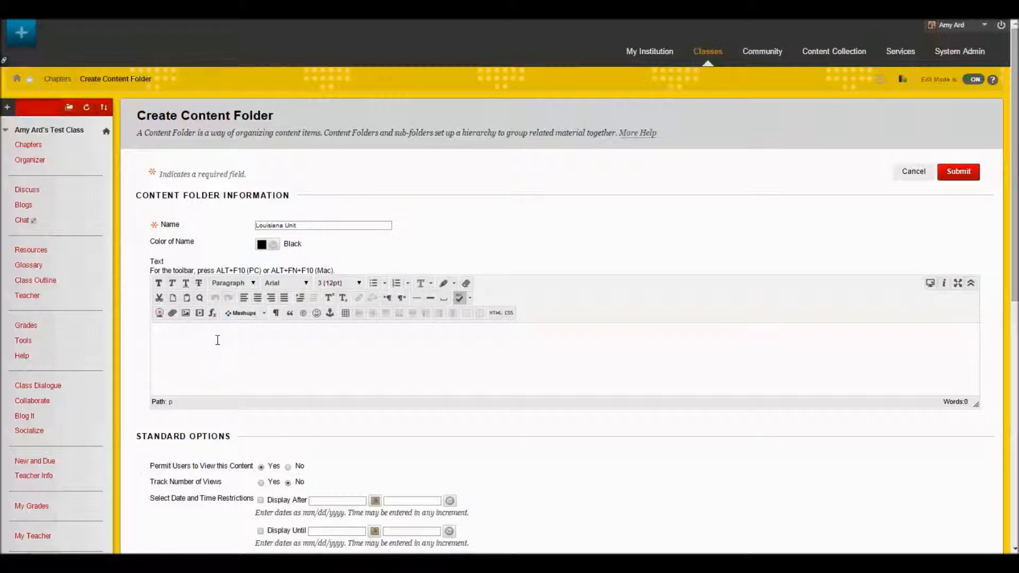
type("Our Louisiana Unit")
left_click_drag(224, 329, 153, 330)
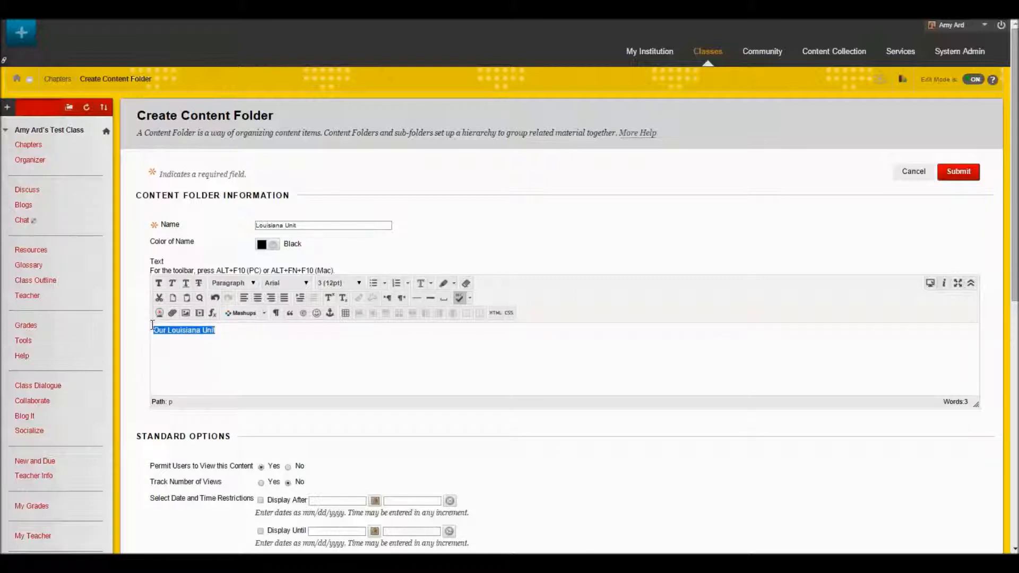
left_click(339, 283)
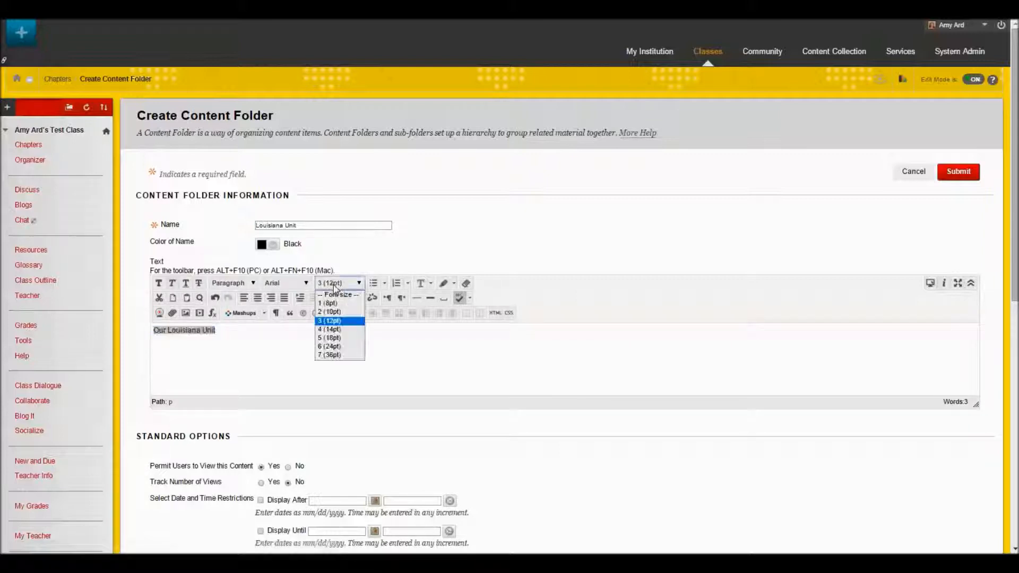
left_click(336, 335)
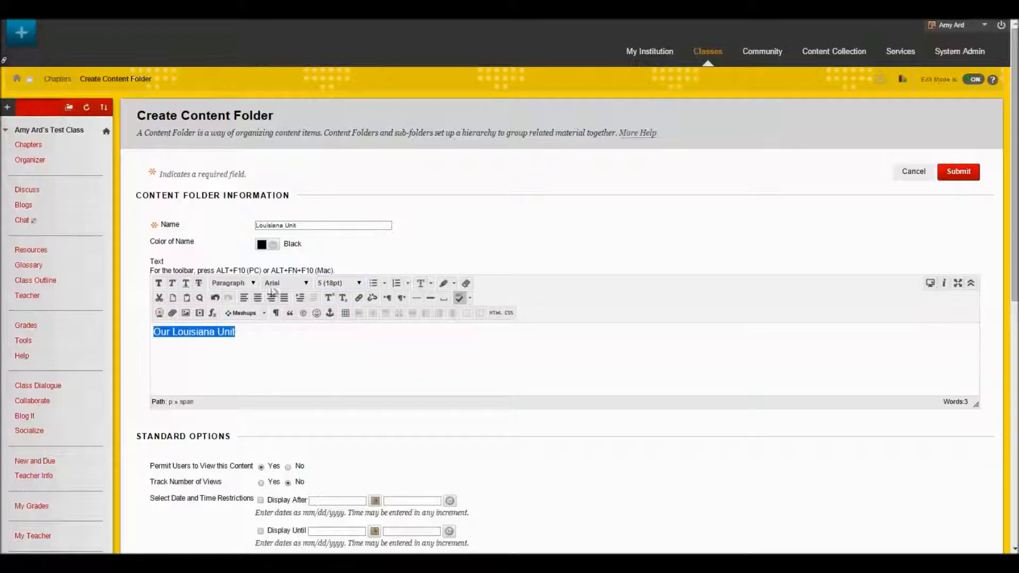
left_click(300, 283)
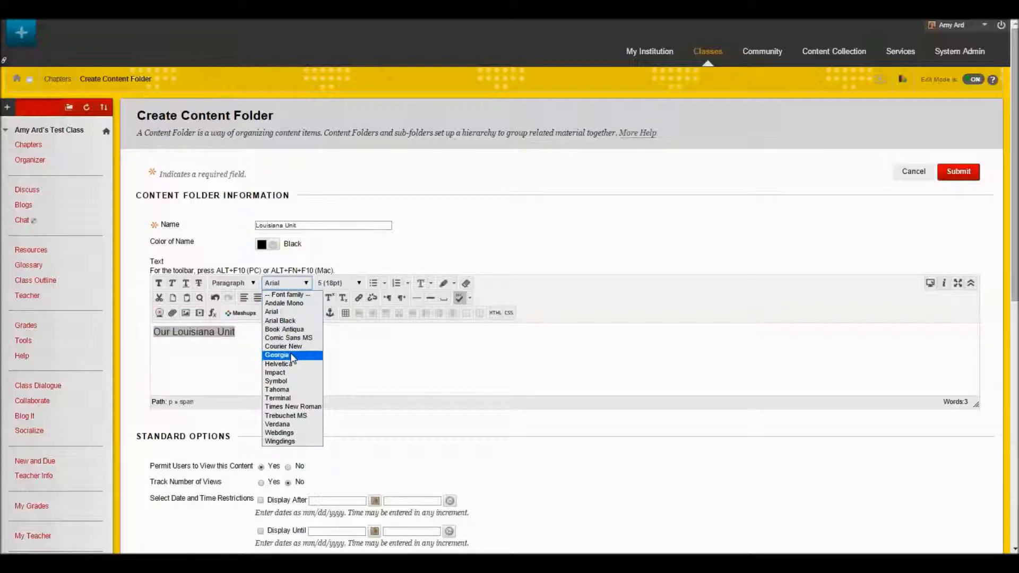
left_click(291, 354)
left_click(268, 339)
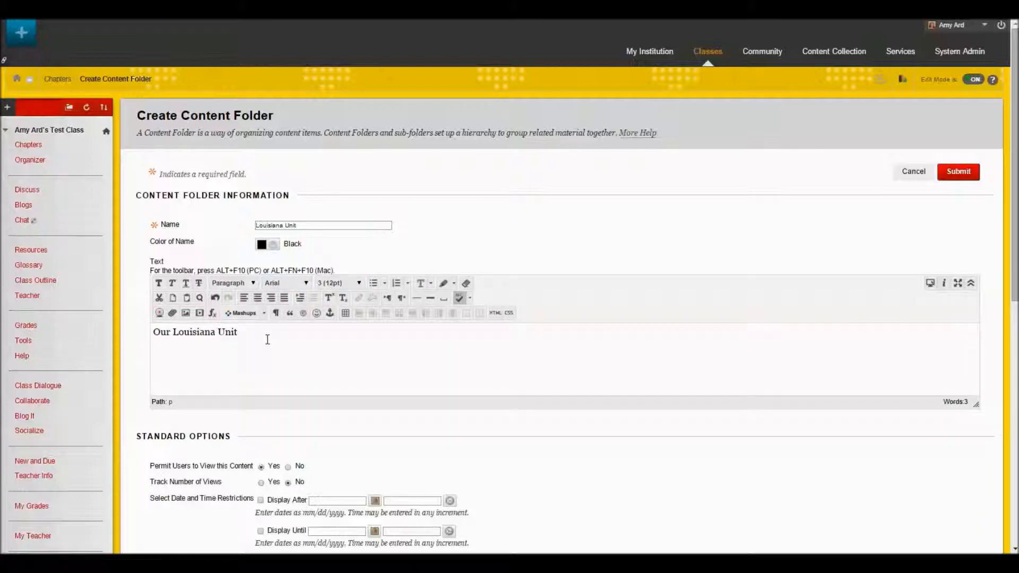
Step: Choose an image for the description from the Louisiana folder on the computer's desktop
left_click(185, 312)
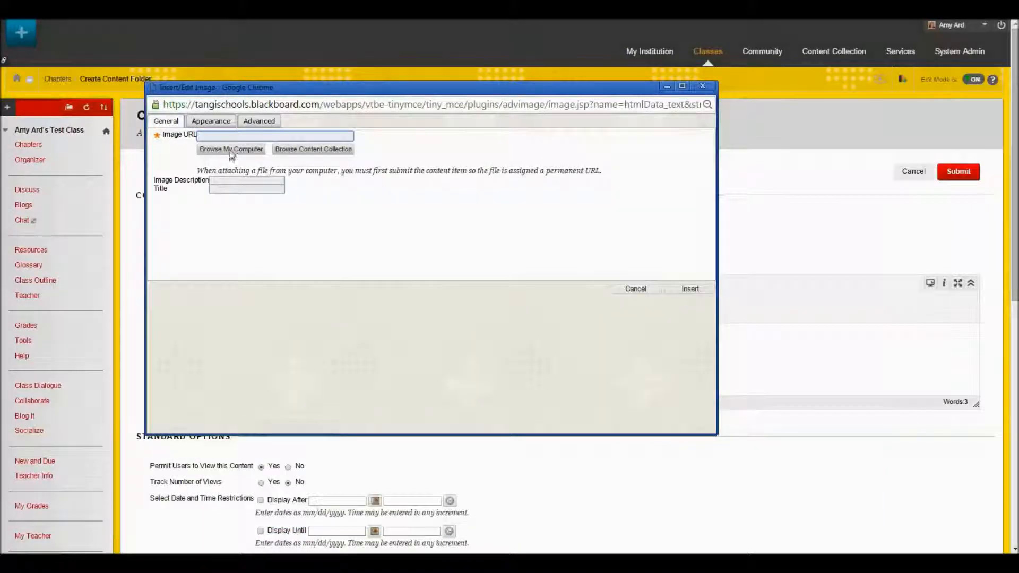
left_click(230, 150)
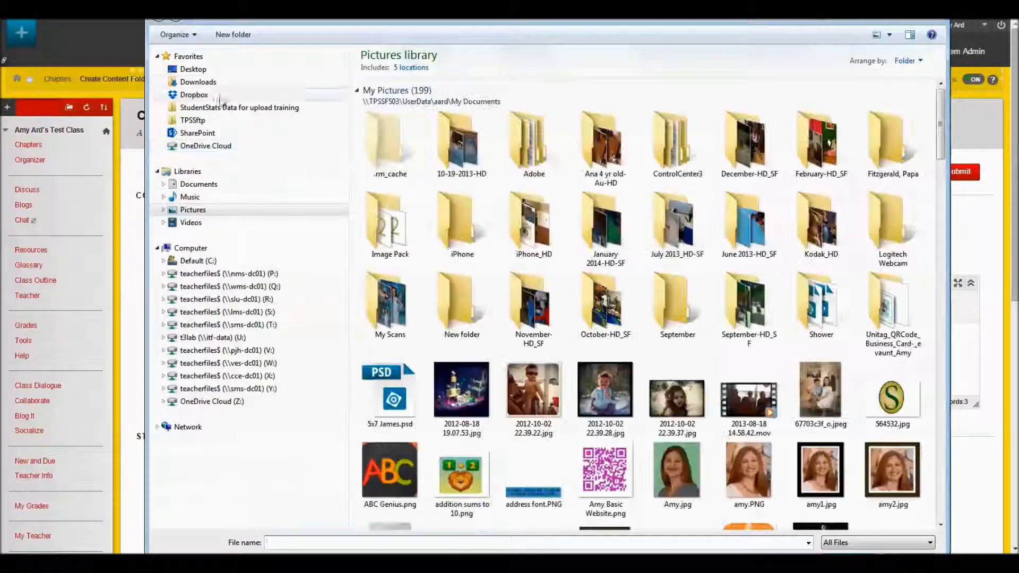
left_click(193, 70)
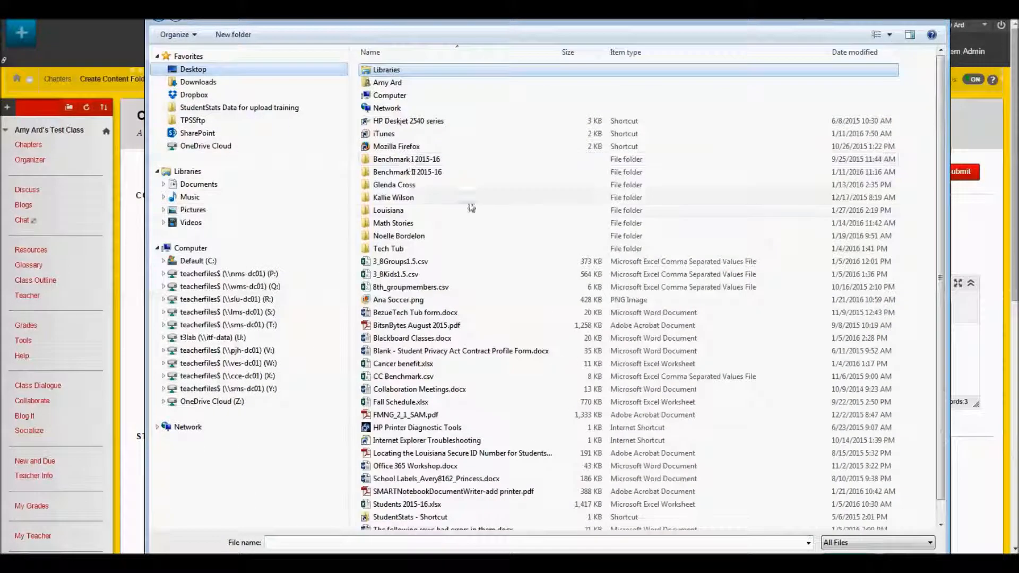
double_click(402, 211)
double_click(389, 111)
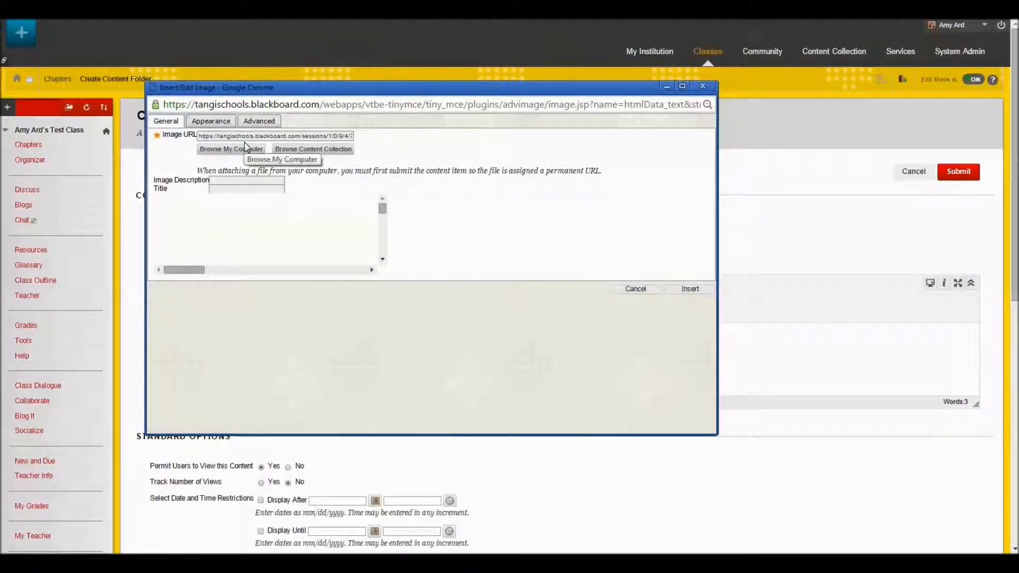
Step: Give the image the description and title "Louisiana" and insert it into the folder text
left_click(244, 180)
type("Louisiana")
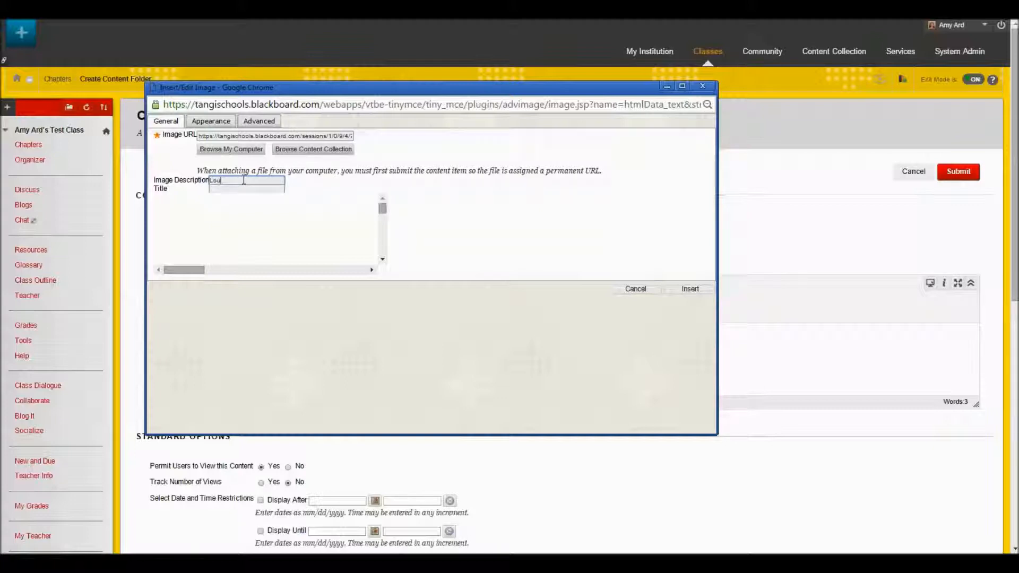
left_click(226, 190)
type("Louisiana")
mouse_move(382, 210)
left_mouse_down()
mouse_move(390, 255)
mouse_move(380, 200)
left_mouse_up()
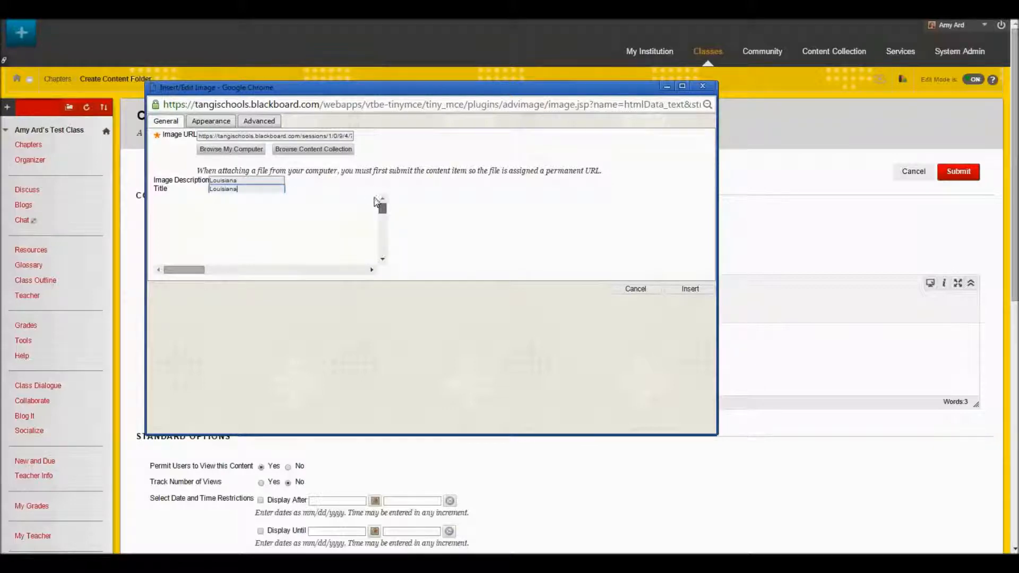
left_click(690, 289)
Step: Enlarge the text editing area and shrink the Louisiana image to a small logo below the heading
left_click(545, 359)
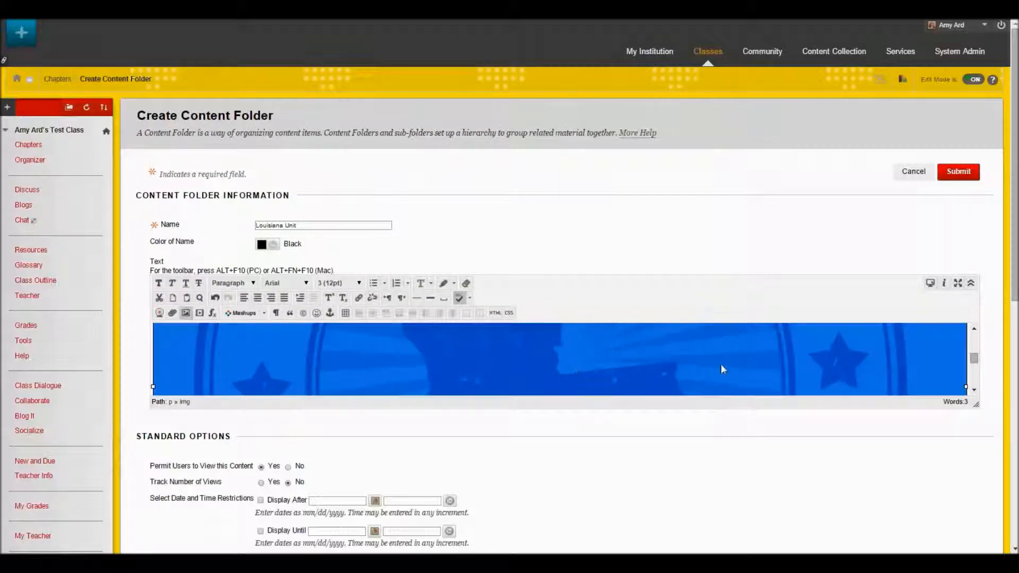
left_click_drag(976, 404, 975, 552)
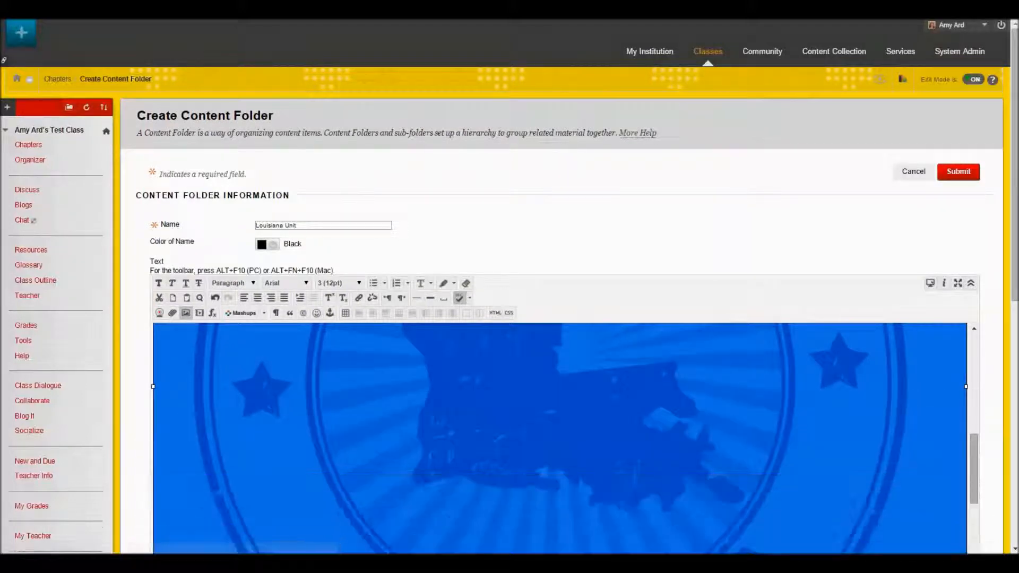
left_click_drag(975, 484, 272, 423)
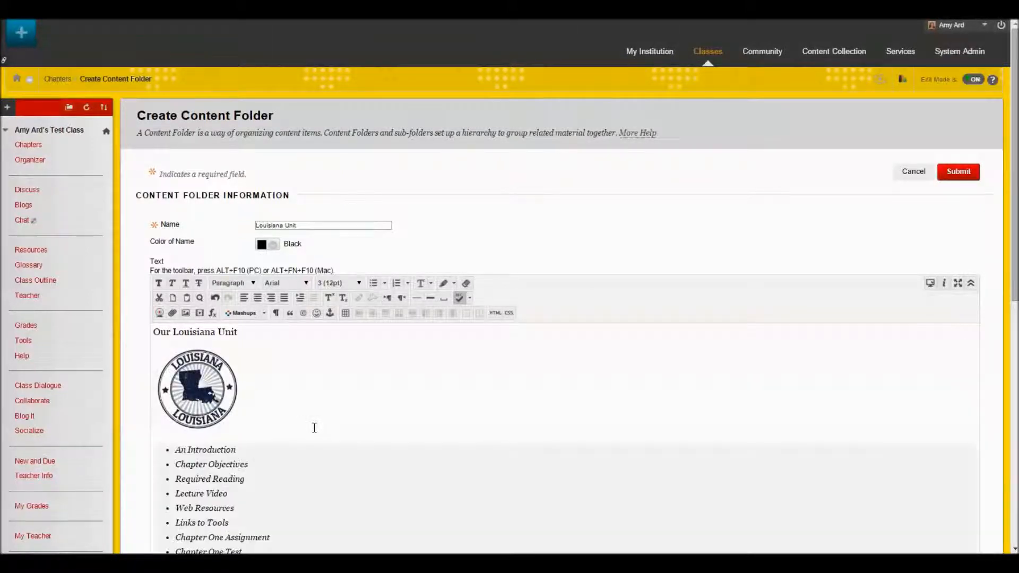
Step: Add the line "Our unit will include..." between the Louisiana image and the bulleted list
scroll(293, 409, "down", 1)
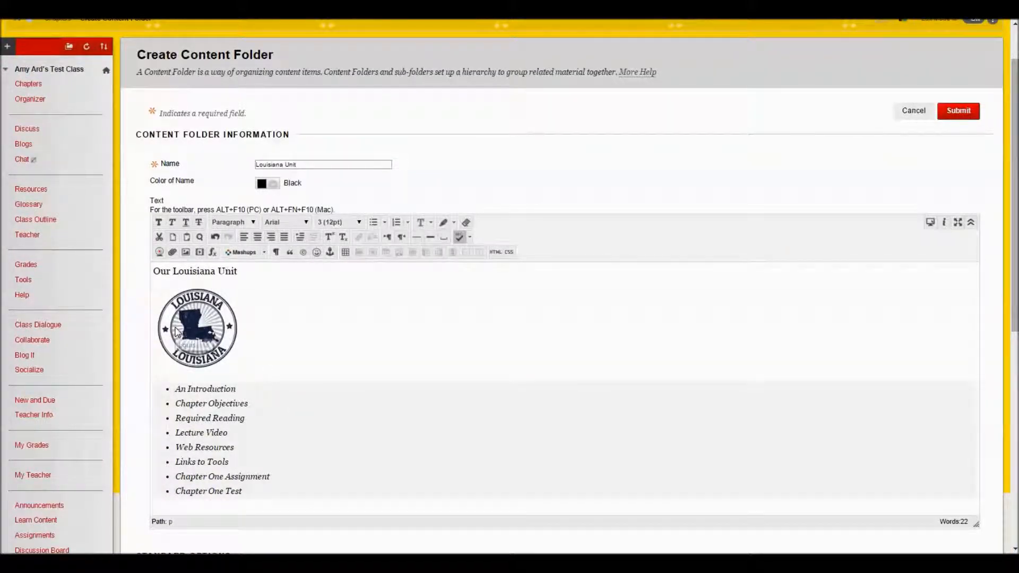
left_click(225, 384)
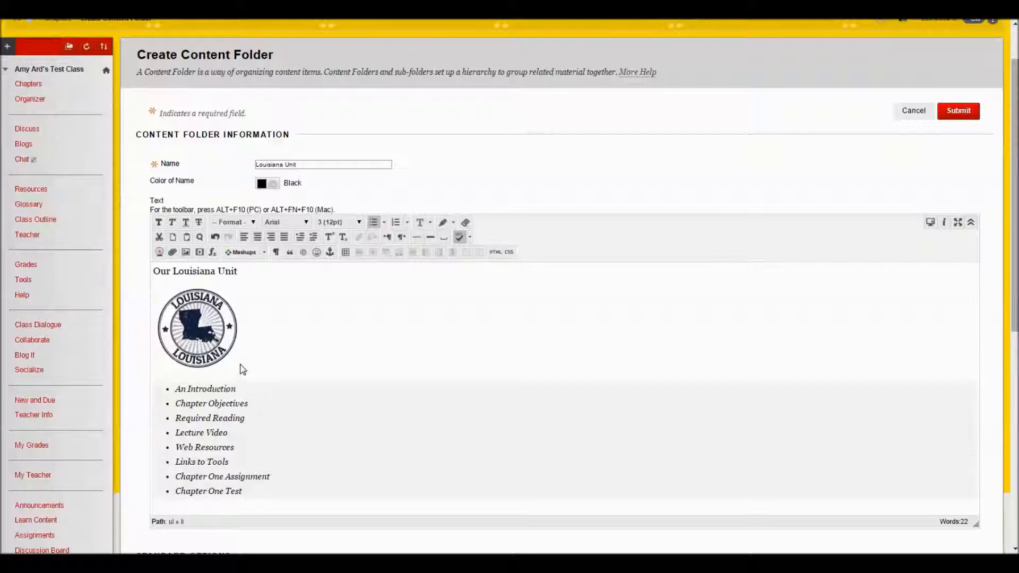
left_click(243, 370)
left_click(289, 357)
key("Return")
type("Our unit will u")
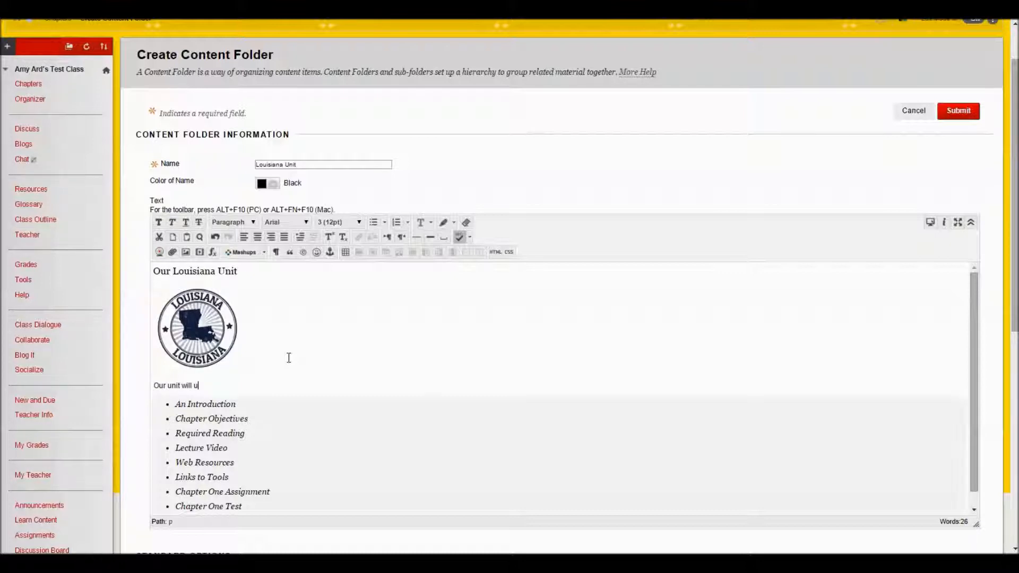
key("BackSpace")
type("include....")
Step: Set the folder's options to permit users to view the content and to track the number of views
scroll(285, 403, "down", 1)
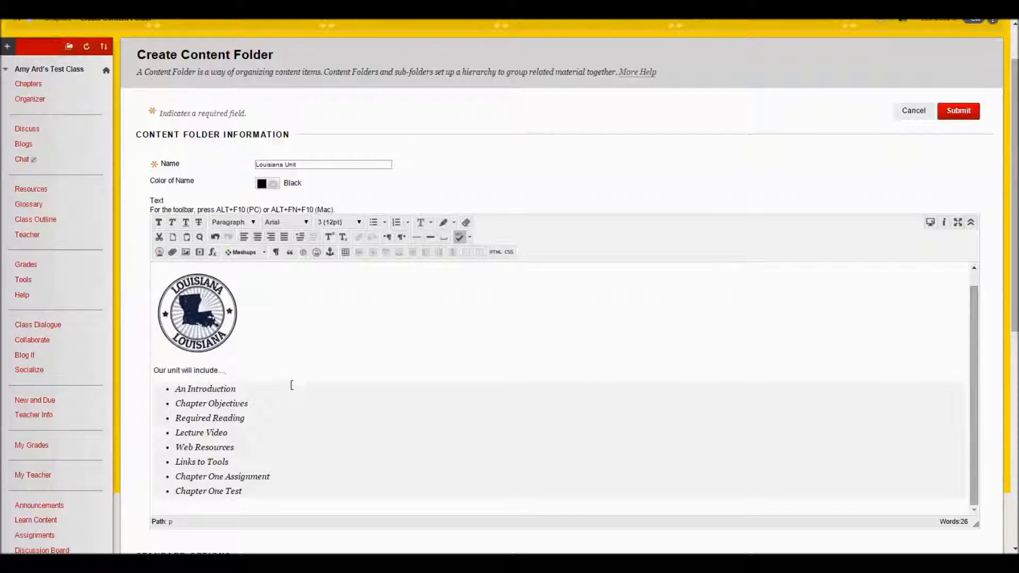
scroll(287, 247, "down", 1)
scroll(290, 260, "down", 1)
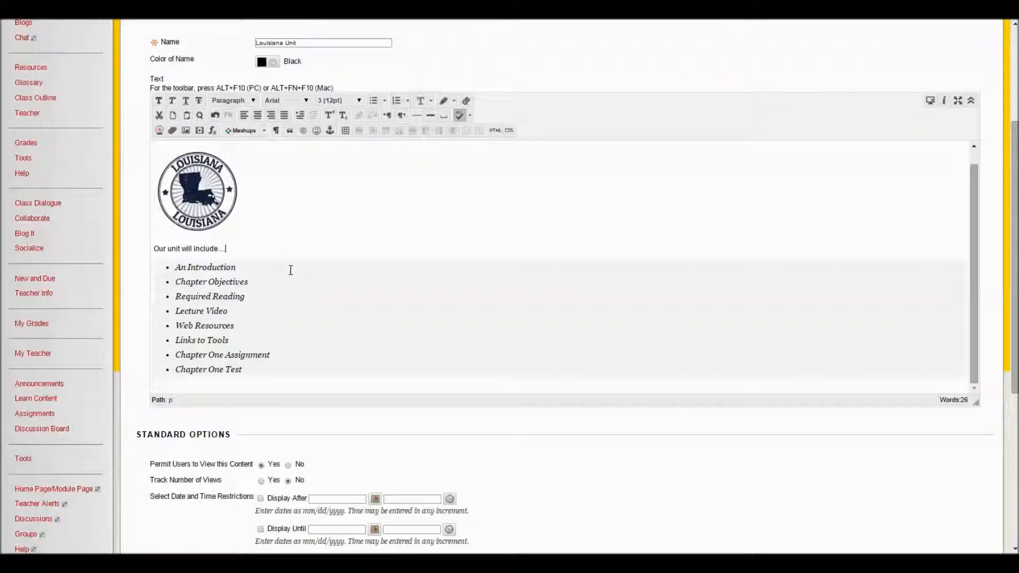
scroll(379, 154, "down", 2)
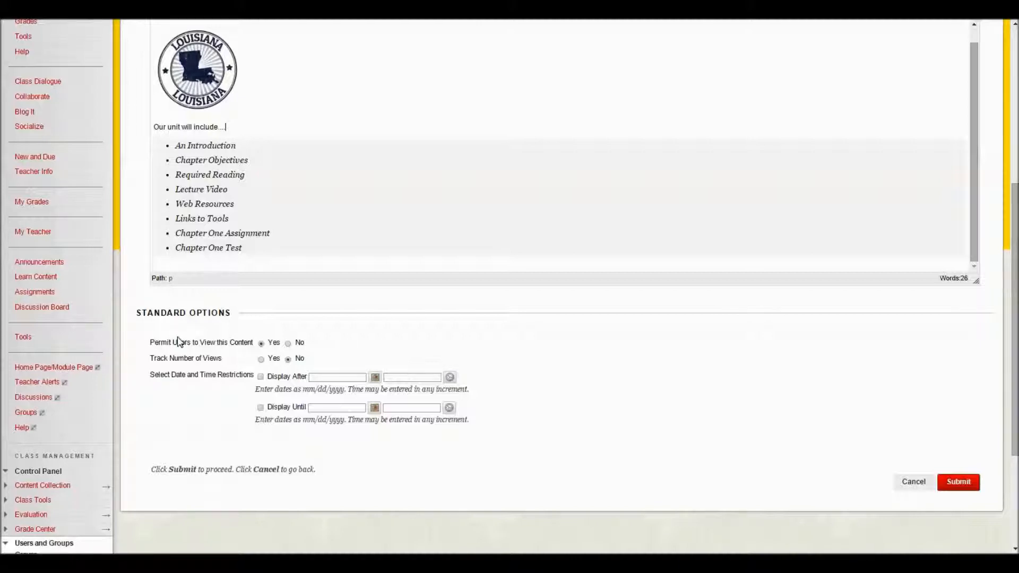
left_click(287, 344)
left_click(262, 344)
Step: Try a display-after restriction of 02/08/2016 at 01:00 AM on the folder, and clear the restriction
left_click(260, 378)
left_click(375, 377)
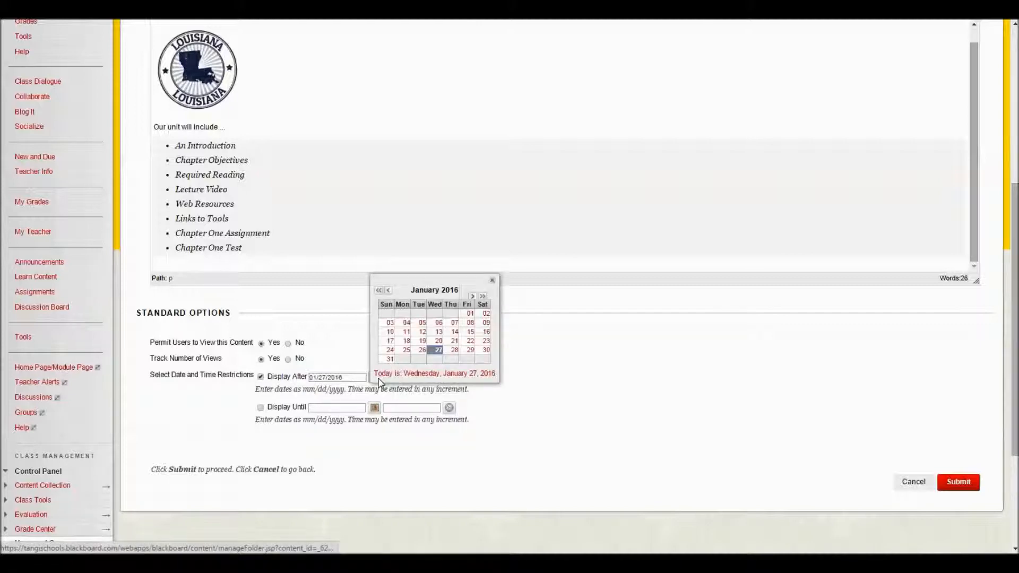
left_click(472, 296)
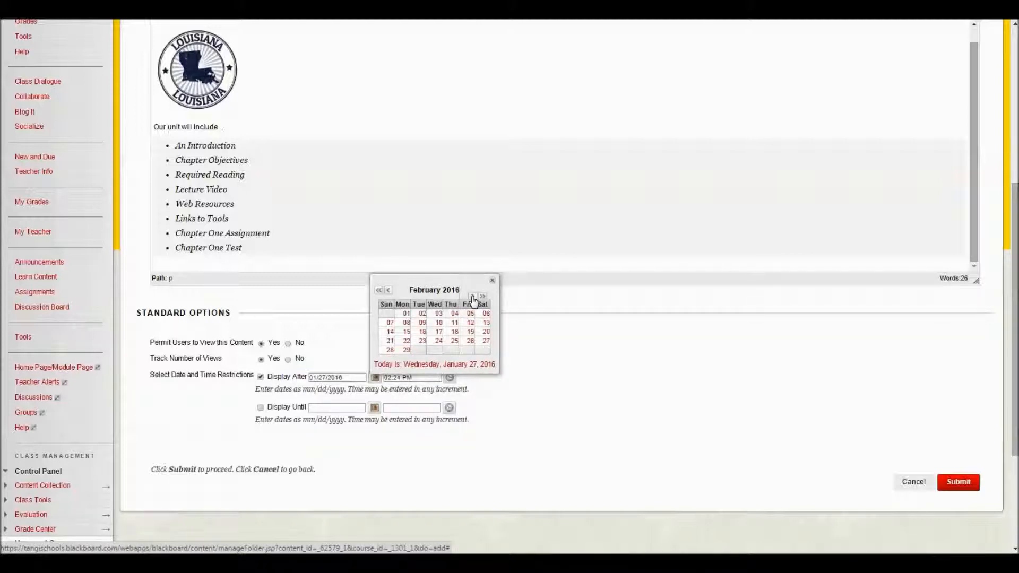
left_click(404, 323)
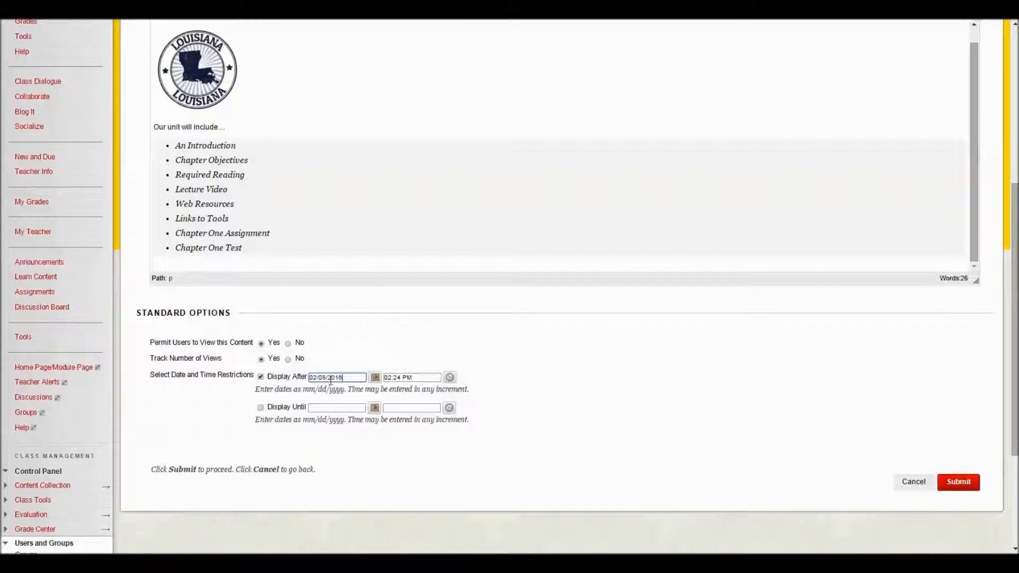
left_click(449, 380)
left_click(450, 377)
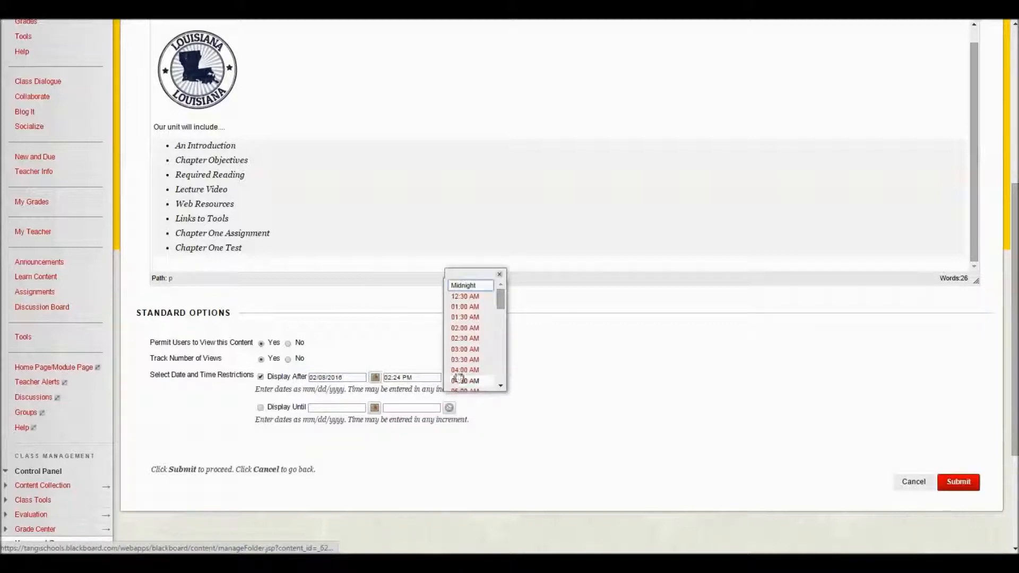
left_click(475, 303)
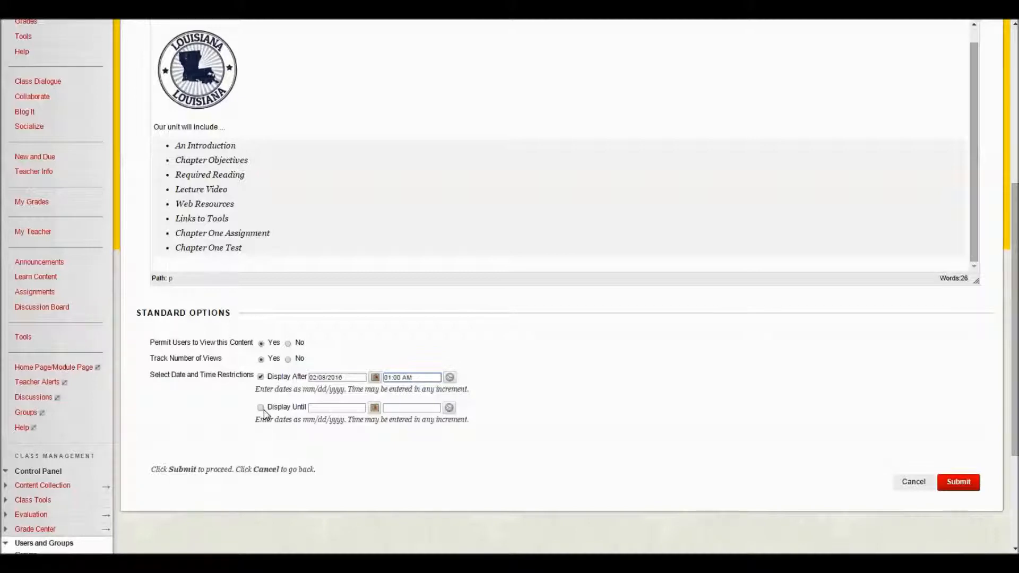
left_click(260, 377)
Step: Submit the Louisiana Unit folder and review its entry in the Chapters list
left_click(959, 483)
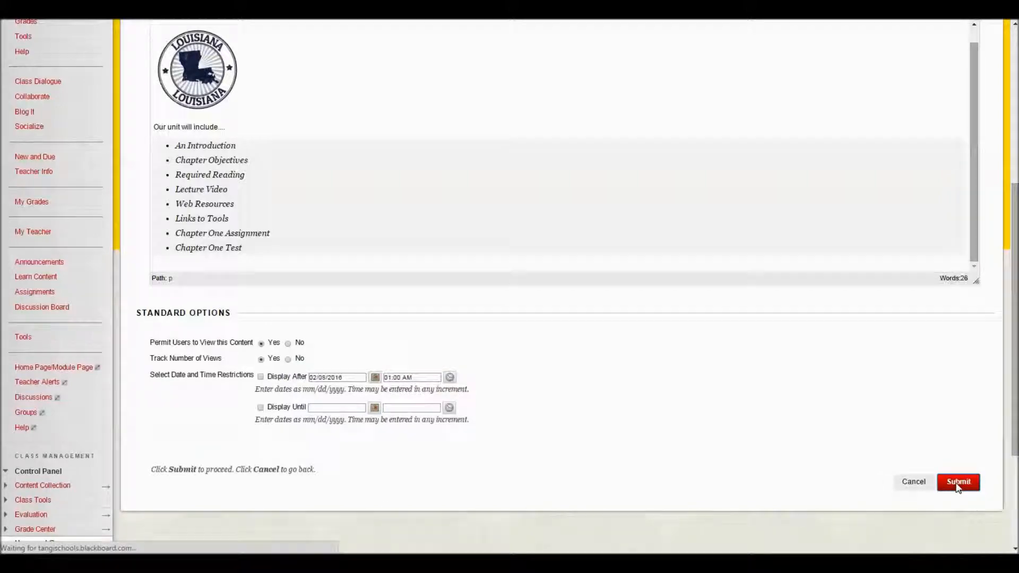
scroll(560, 429, "down", 10)
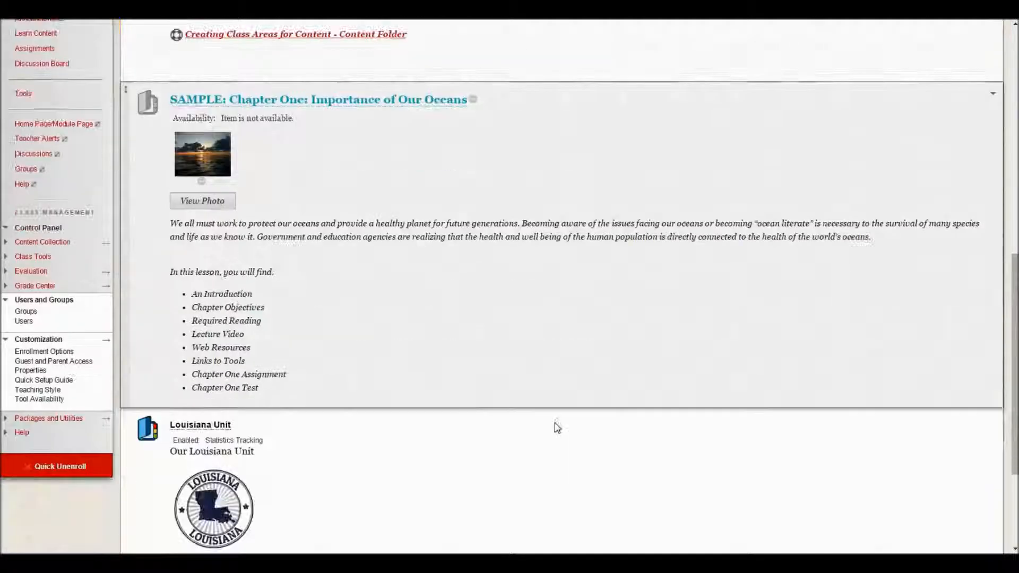
scroll(557, 428, "down", 3)
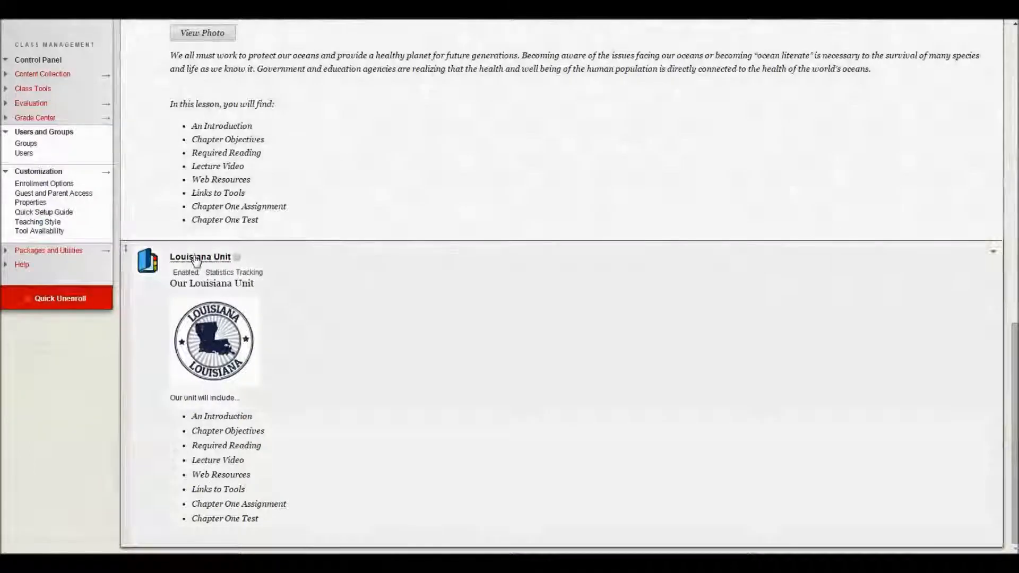
Step: Start a new content folder inside the Louisiana Unit folder and name it "Videos"
left_click(197, 258)
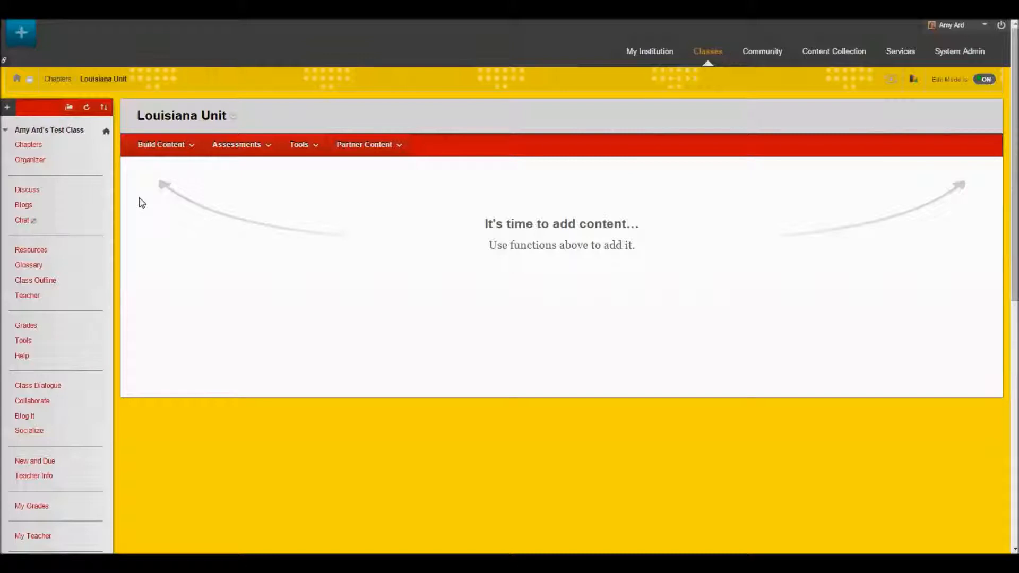
left_click(165, 150)
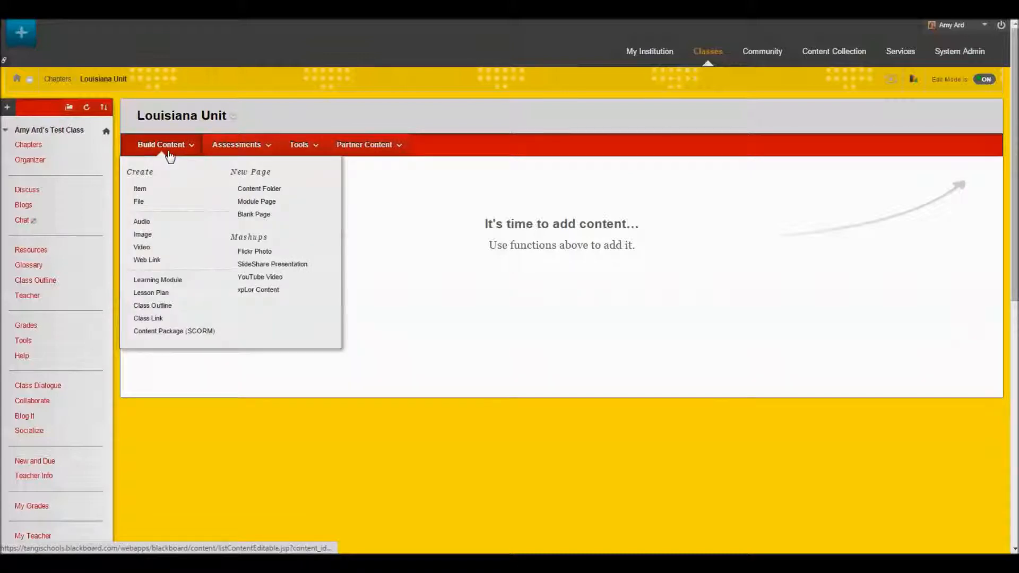
left_click(263, 189)
left_click(292, 224)
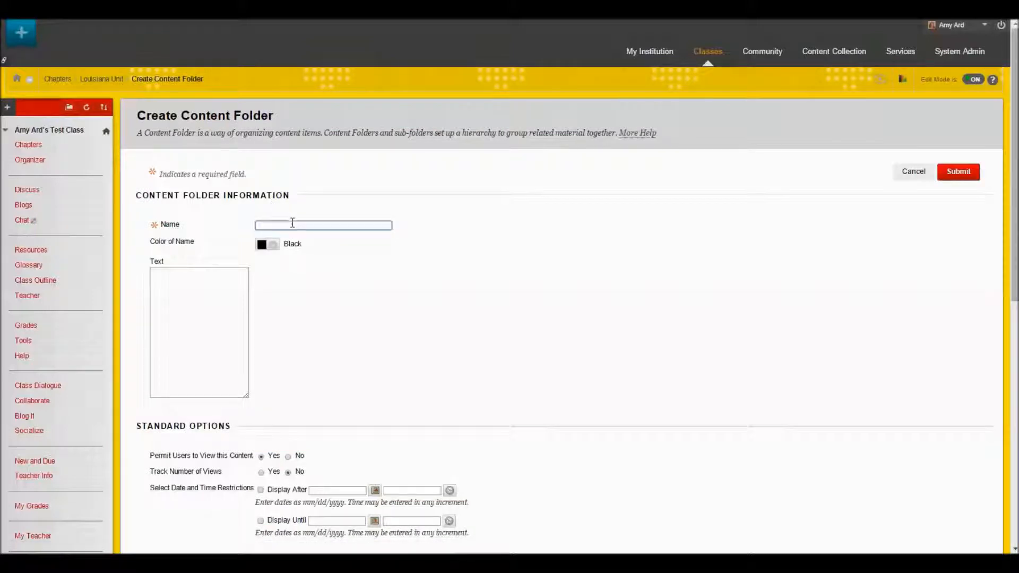
type("Videos")
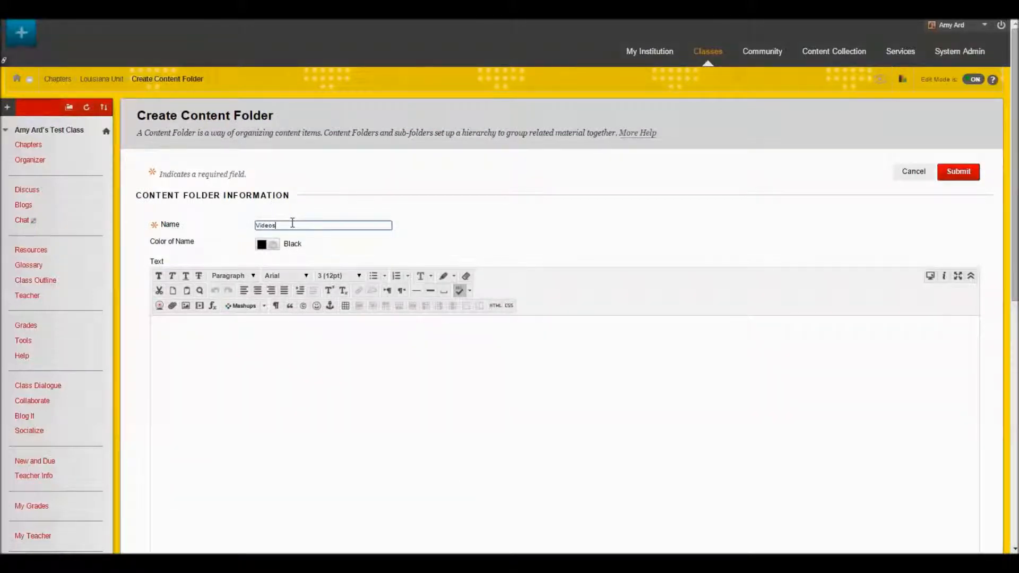
Step: Add the description "This will hold all the videos on Louisiana." to the Videos folder and submit it
left_click(274, 377)
type("This will hold all the videos on Louisan")
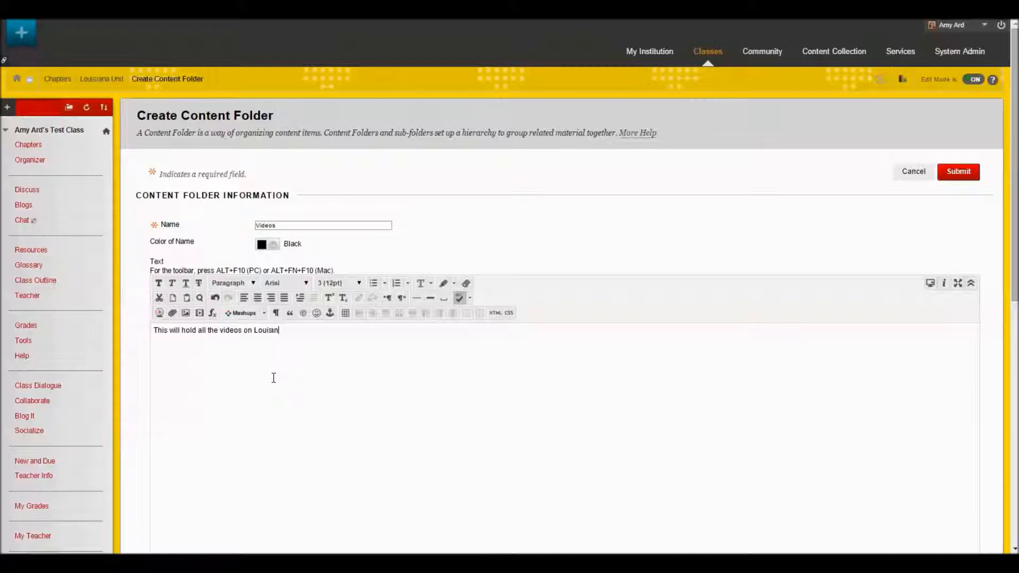
type(".")
left_click(950, 176)
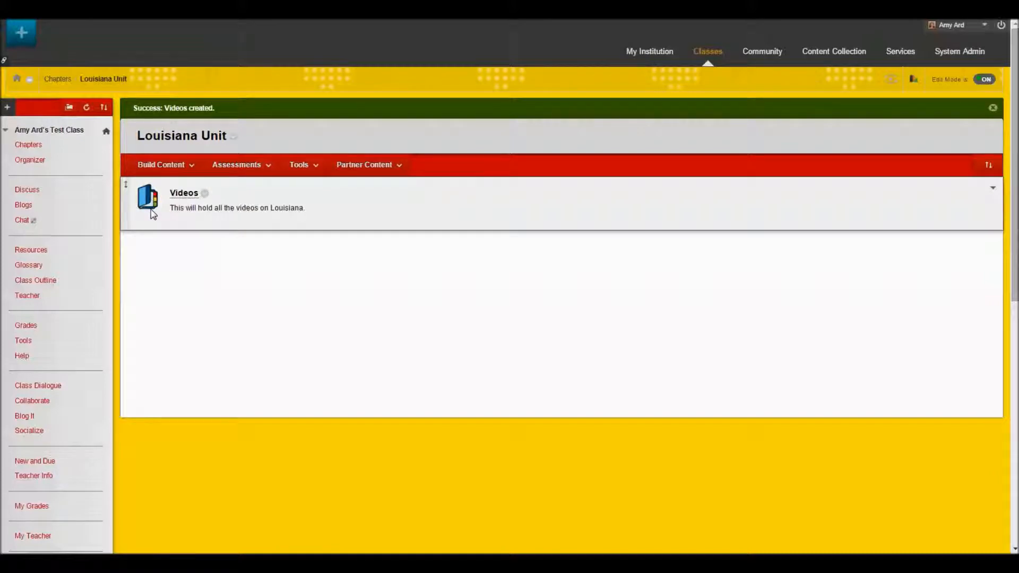
Step: Look over the assessment types available in Louisiana Unit, and return to Chapters to review the Louisiana Unit entry
left_click(260, 166)
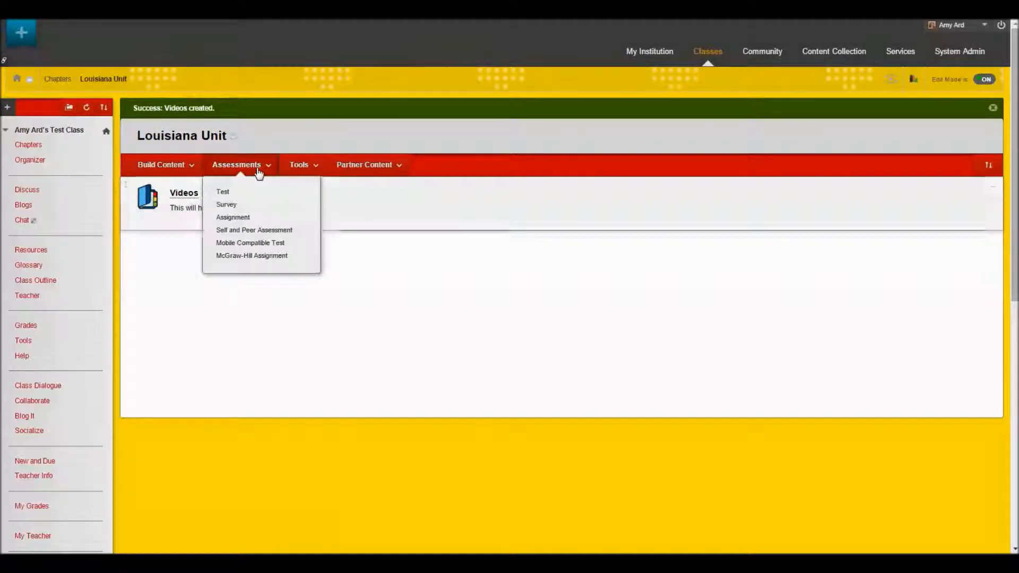
left_click(58, 79)
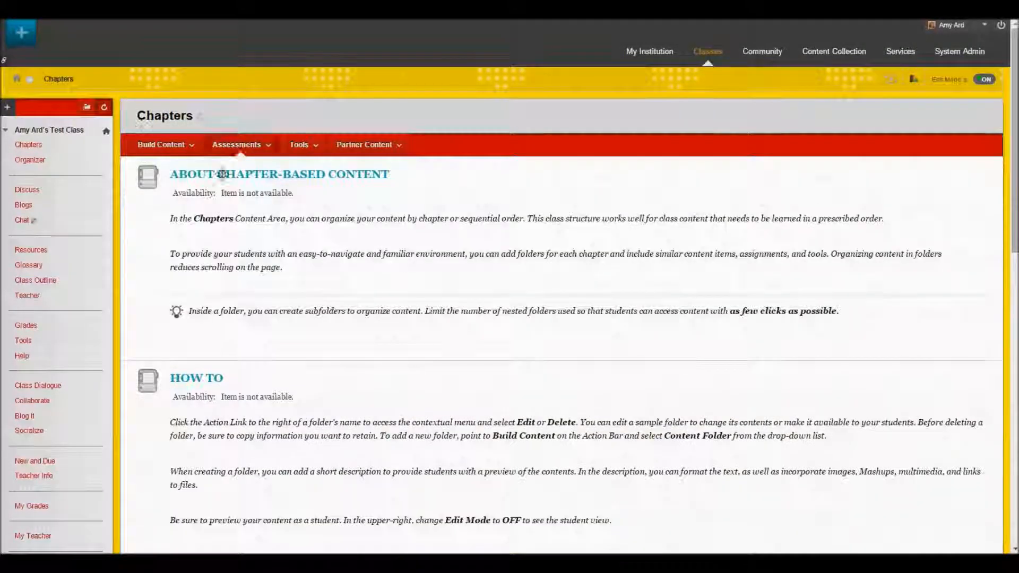
scroll(237, 218, "down", 5)
scroll(237, 218, "down", 9)
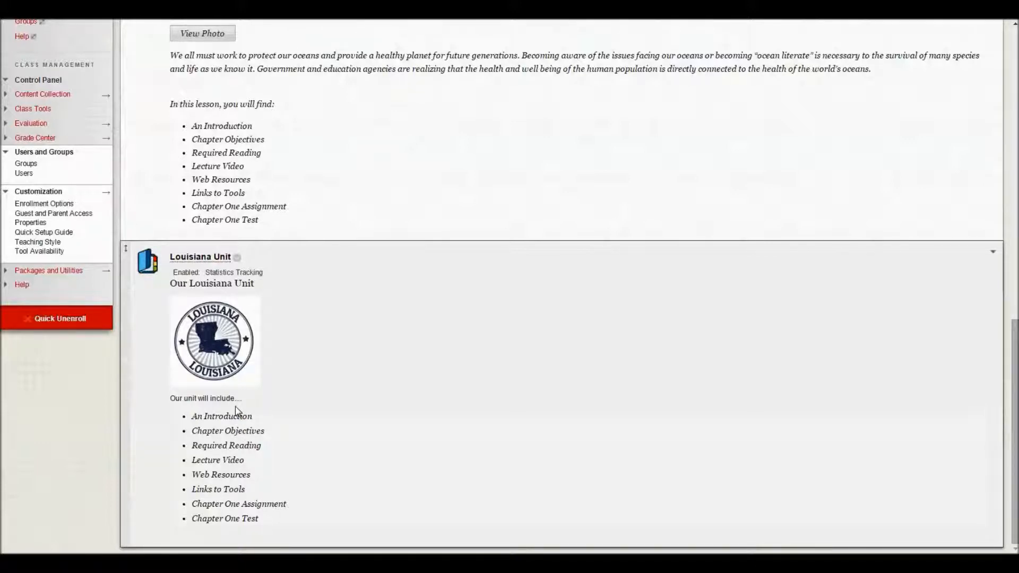
scroll(237, 411, "up", 3)
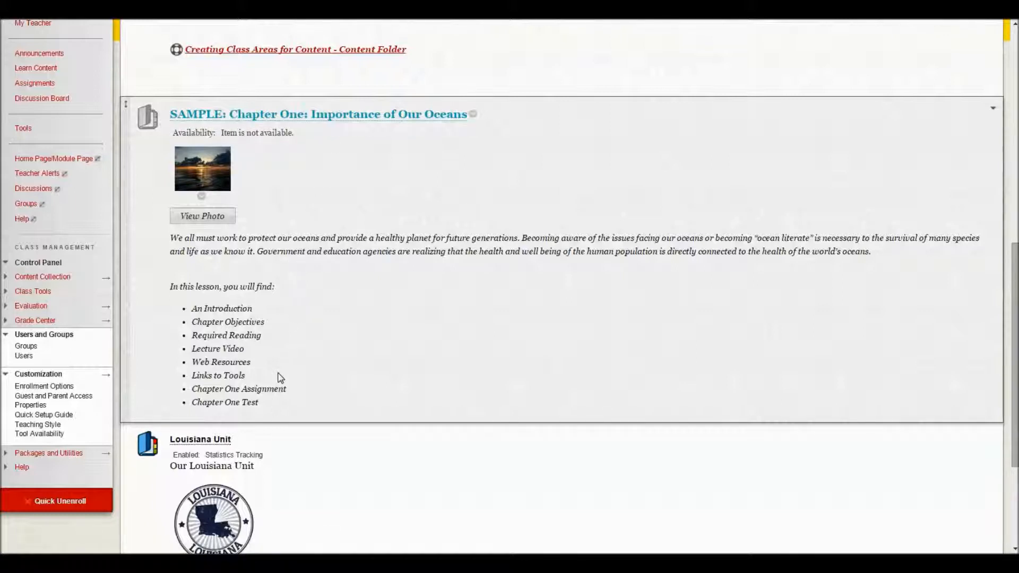
Step: Open the sample folder "Chapter One: Importance of Our Oceans" and examine its items and the content types that can be added
left_click(298, 120)
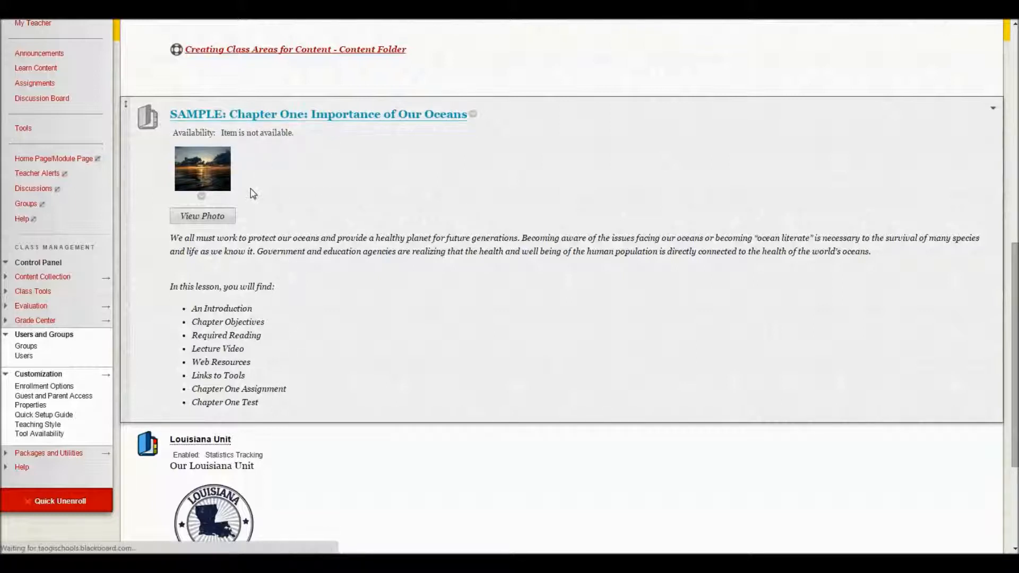
scroll(253, 194, "down", 2)
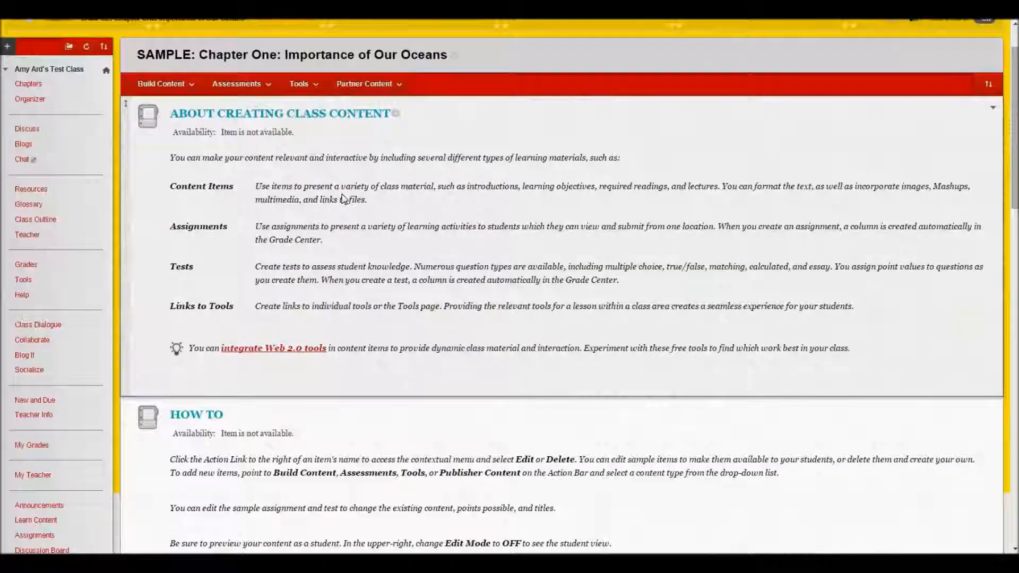
scroll(346, 237, "down", 3)
scroll(346, 237, "down", 12)
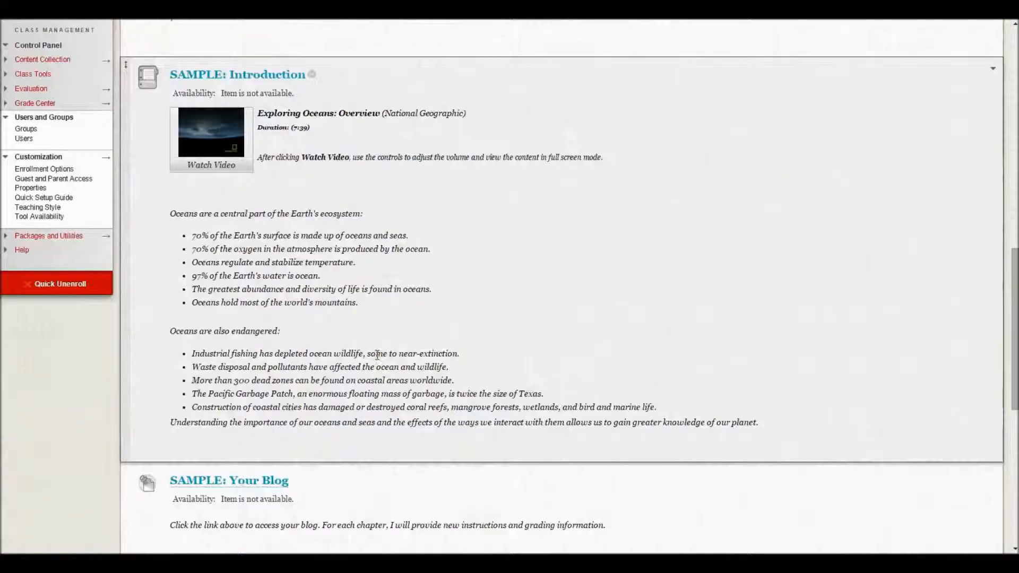
scroll(376, 361, "down", 5)
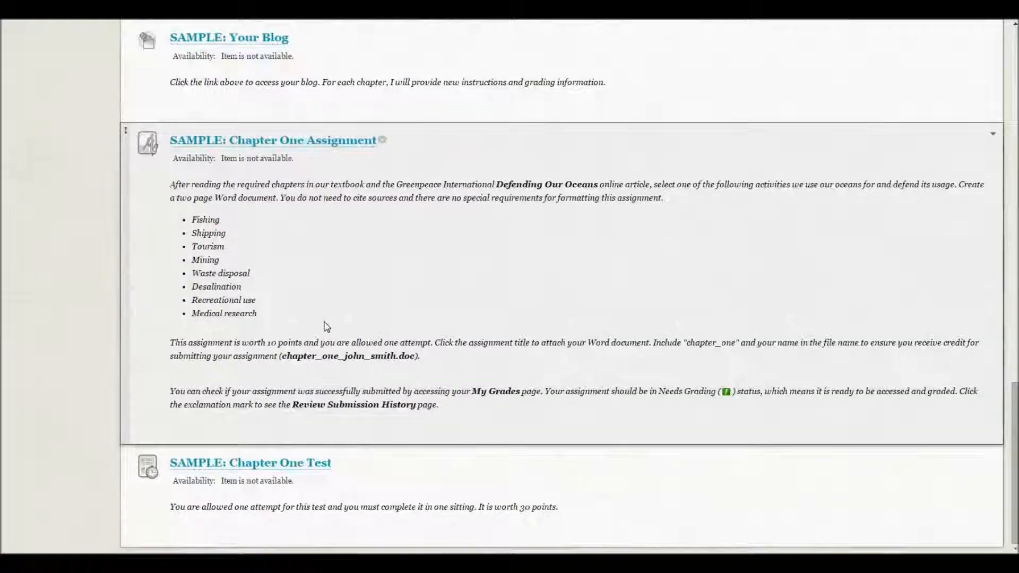
scroll(318, 313, "up", 8)
scroll(313, 304, "up", 10)
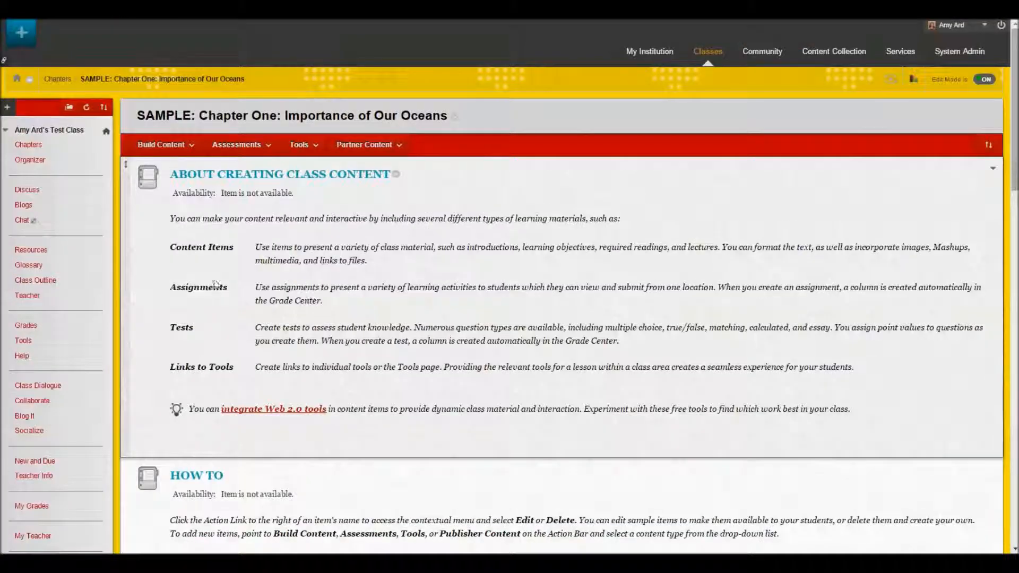
left_click(145, 151)
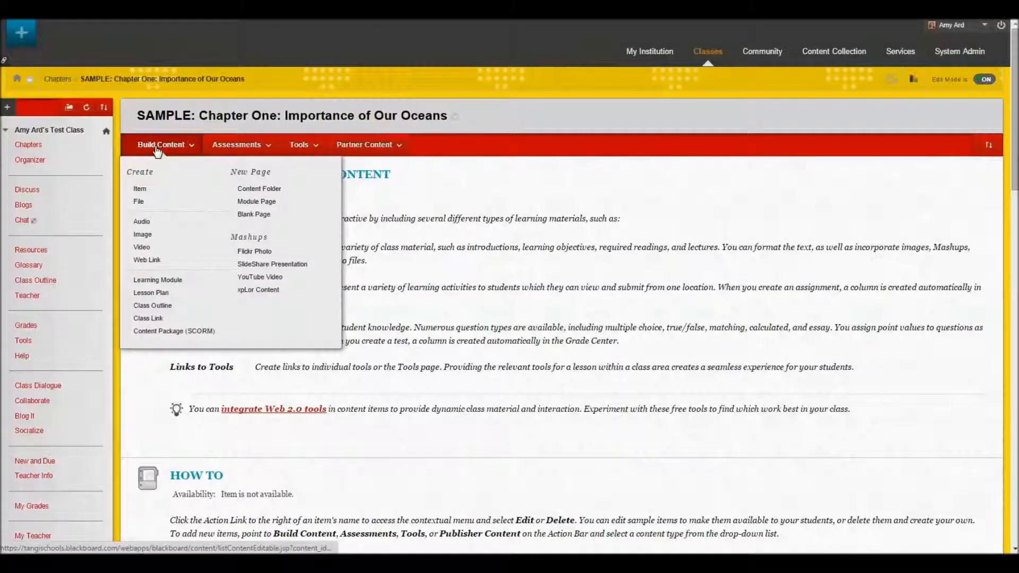
left_click(157, 152)
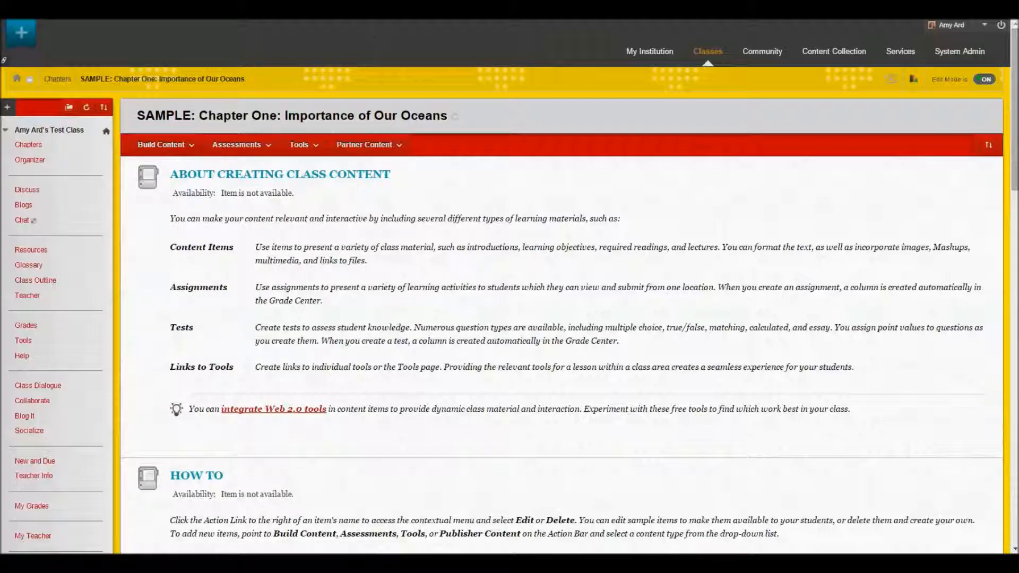